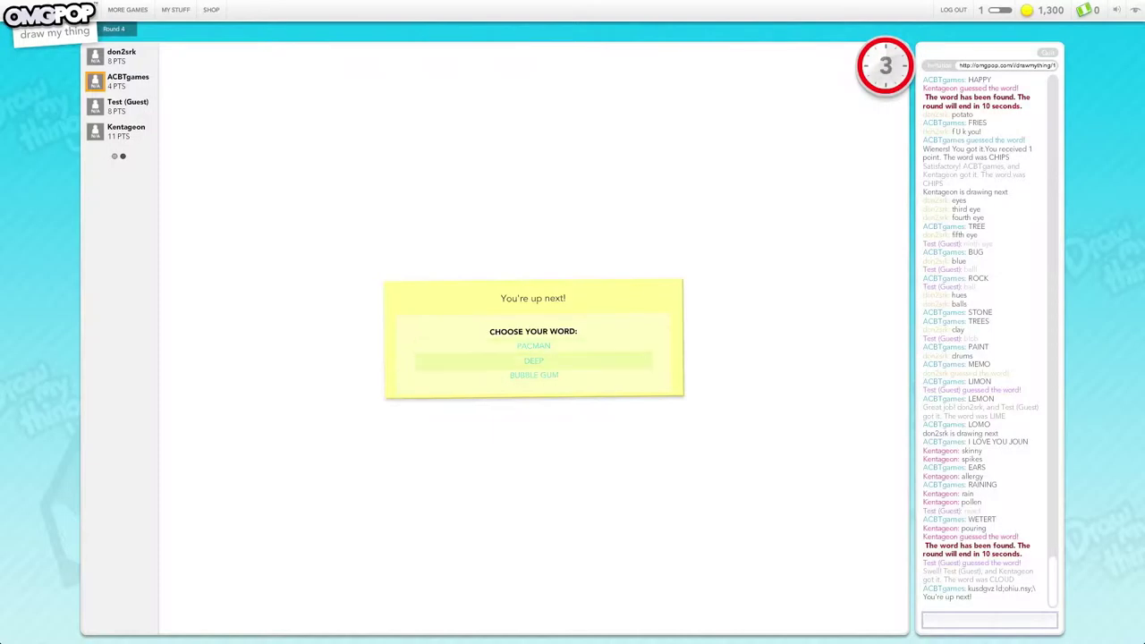
Step: Pick DEEP from the offered words PACMAN, DEEP and BUBBLE GUM
{"action": "left_click", "coordinate": [533, 359]}
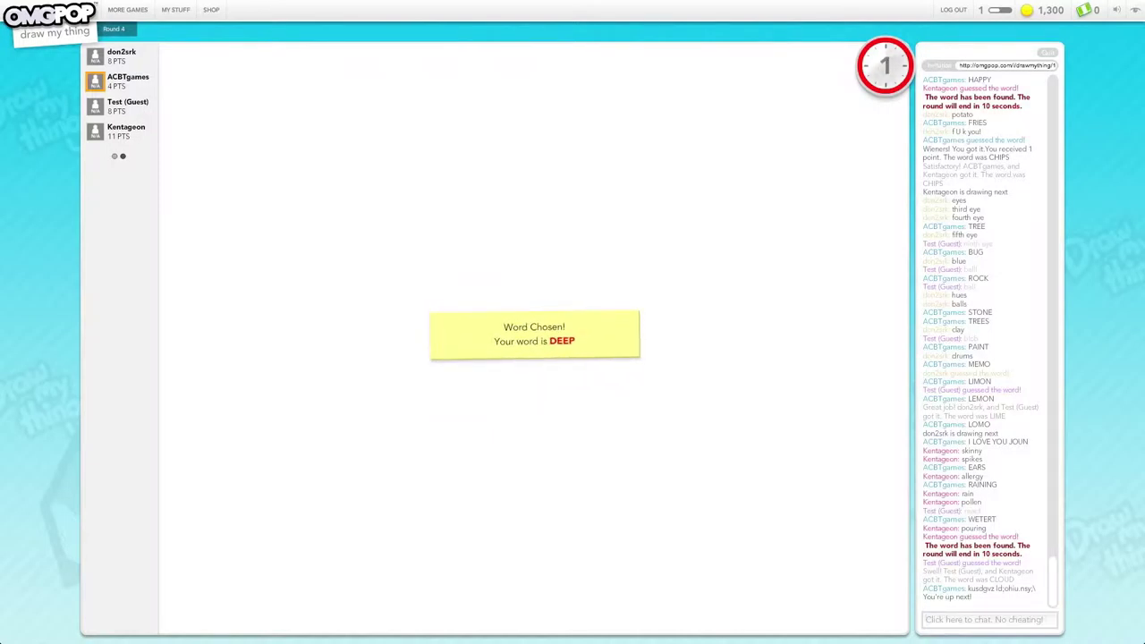
Step: Draw the head outline with a closed mouth inside the face
{"action": "mouse_move", "coordinate": [651, 159]}
{"action": "left_mouse_down"}
{"action": "mouse_move", "coordinate": [590, 170]}
{"action": "mouse_move", "coordinate": [608, 268]}
{"action": "mouse_move", "coordinate": [688, 157]}
{"action": "mouse_move", "coordinate": [635, 165]}
{"action": "left_mouse_up"}
{"action": "mouse_move", "coordinate": [590, 250]}
{"action": "left_mouse_down"}
{"action": "mouse_move", "coordinate": [626, 257]}
{"action": "mouse_move", "coordinate": [592, 241]}
{"action": "left_mouse_up"}
{"action": "left_click", "coordinate": [614, 205]}
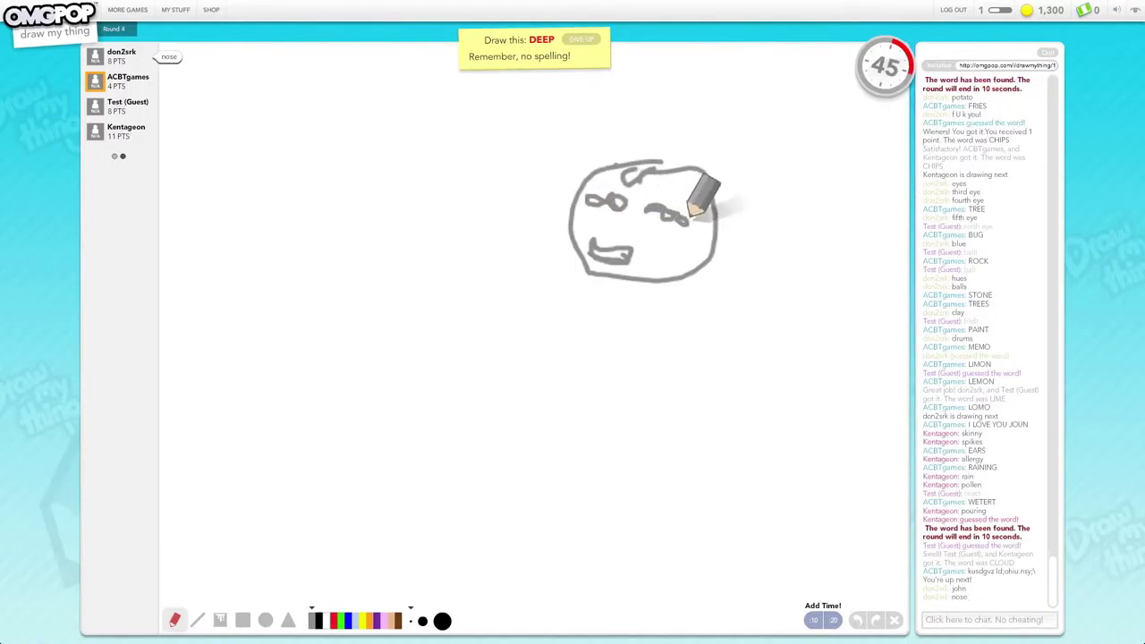
Step: Add the neck, body outline, a raised hand and a kneeling leg with foot
{"action": "left_click_drag", "start_coordinate": [585, 286], "coordinate": [599, 345]}
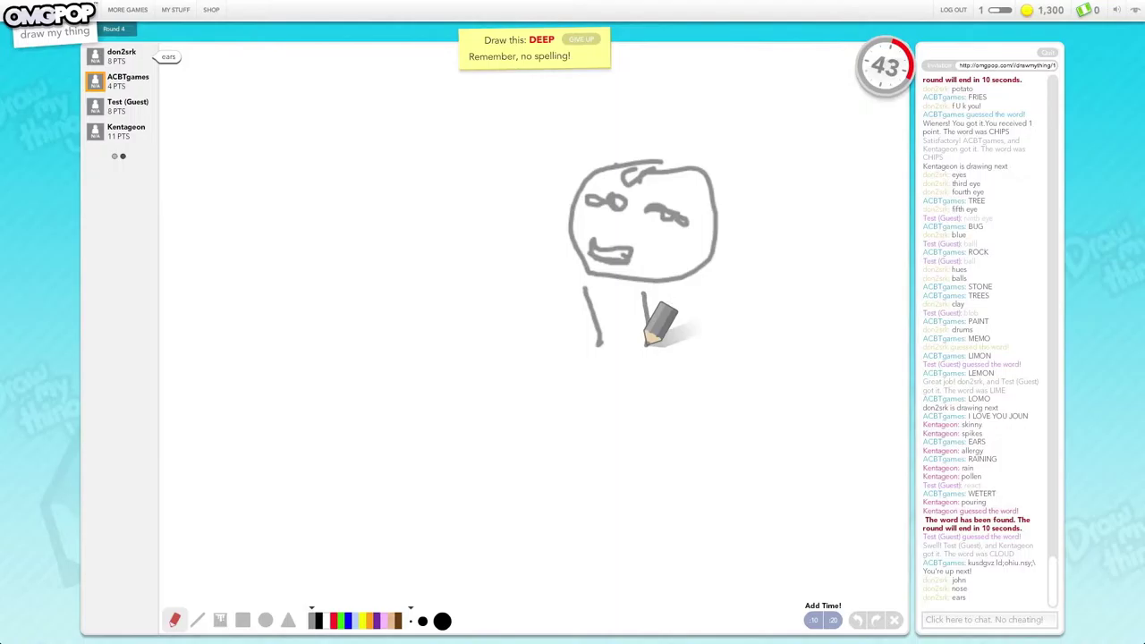
{"action": "mouse_move", "coordinate": [644, 293]}
{"action": "left_mouse_down"}
{"action": "mouse_move", "coordinate": [644, 353]}
{"action": "mouse_move", "coordinate": [532, 282]}
{"action": "mouse_move", "coordinate": [550, 326]}
{"action": "left_mouse_up"}
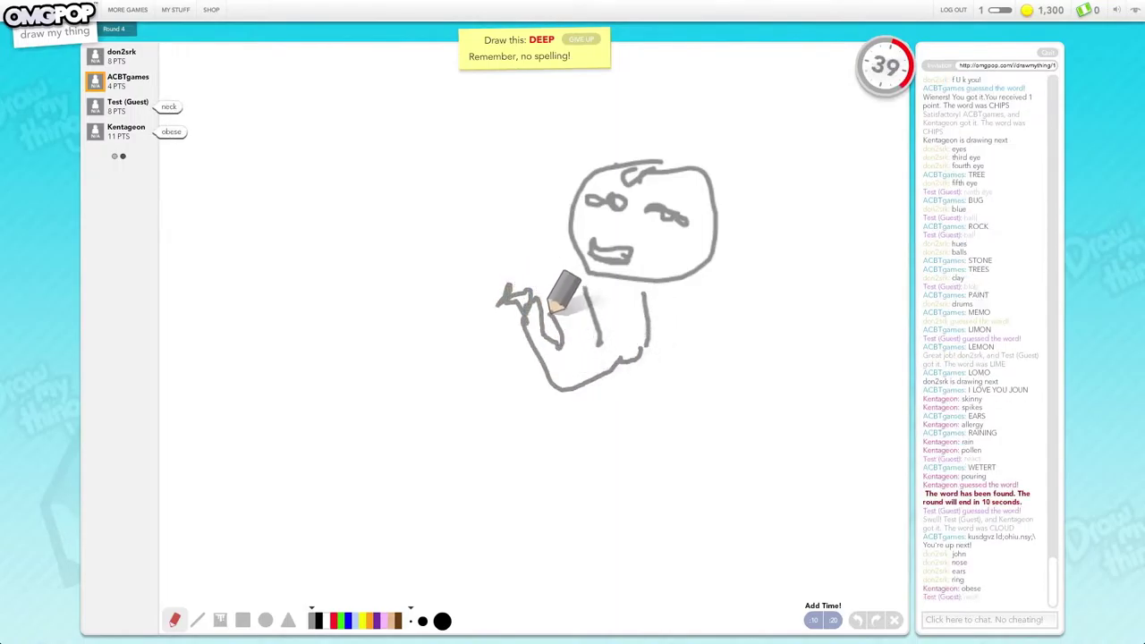
{"action": "mouse_move", "coordinate": [536, 277]}
{"action": "left_mouse_down"}
{"action": "mouse_move", "coordinate": [501, 268]}
{"action": "mouse_move", "coordinate": [523, 340]}
{"action": "left_mouse_up"}
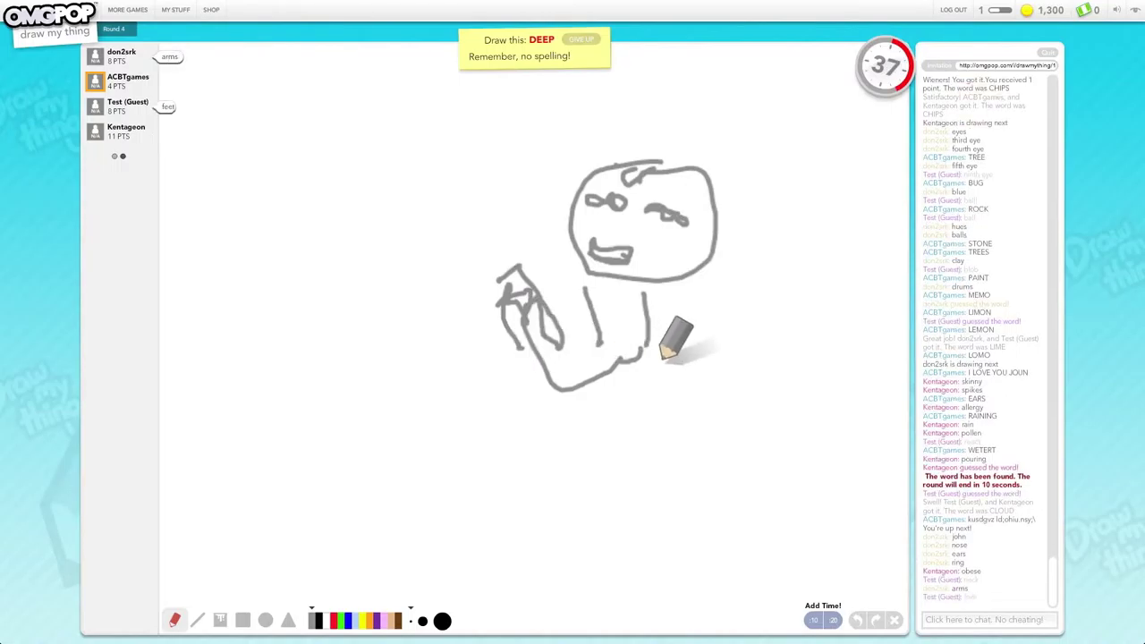
{"action": "mouse_move", "coordinate": [666, 344]}
{"action": "left_mouse_down"}
{"action": "mouse_move", "coordinate": [662, 421]}
{"action": "mouse_move", "coordinate": [635, 501]}
{"action": "mouse_move", "coordinate": [689, 536]}
{"action": "mouse_move", "coordinate": [716, 483]}
{"action": "mouse_move", "coordinate": [800, 528]}
{"action": "mouse_move", "coordinate": [743, 474]}
{"action": "mouse_move", "coordinate": [706, 304]}
{"action": "mouse_move", "coordinate": [684, 273]}
{"action": "left_mouse_up"}
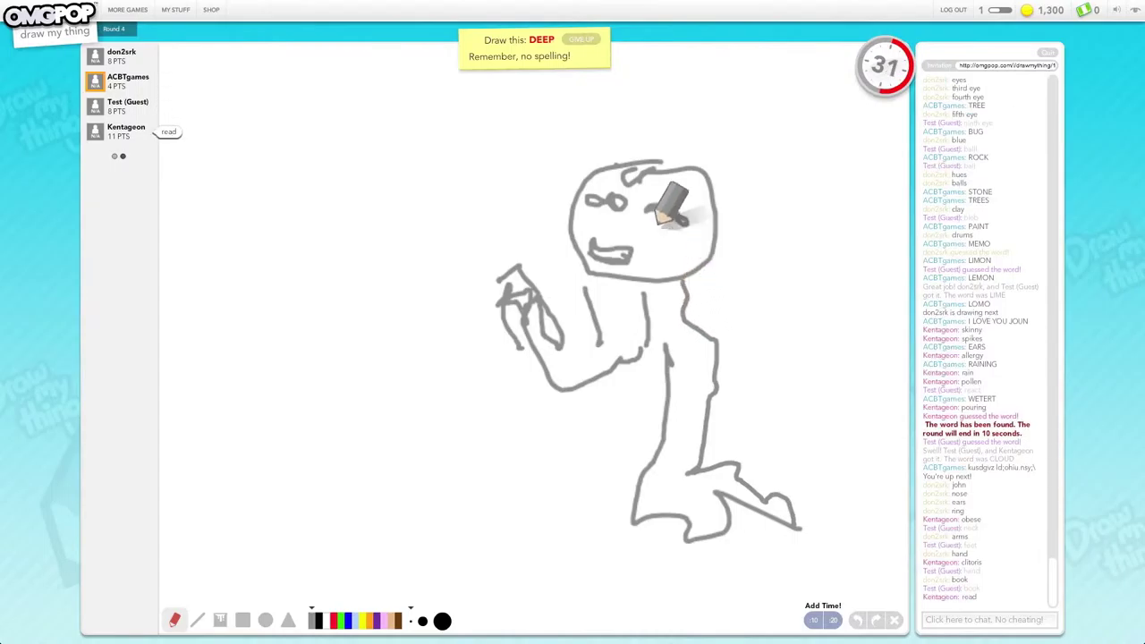
Step: Add a hat, a tie and collar on the torso, and a chair at lower left
{"action": "mouse_move", "coordinate": [579, 154]}
{"action": "left_mouse_down"}
{"action": "mouse_move", "coordinate": [737, 174]}
{"action": "mouse_move", "coordinate": [597, 118]}
{"action": "mouse_move", "coordinate": [639, 134]}
{"action": "mouse_move", "coordinate": [643, 159]}
{"action": "left_mouse_up"}
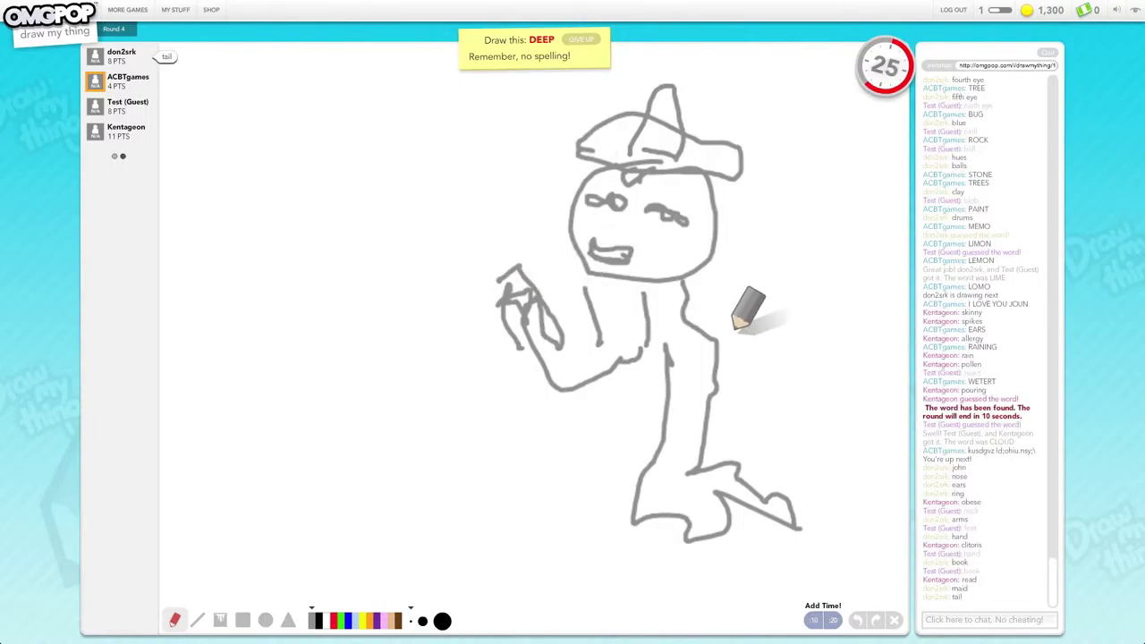
{"action": "mouse_move", "coordinate": [649, 291]}
{"action": "left_mouse_down"}
{"action": "mouse_move", "coordinate": [630, 394]}
{"action": "mouse_move", "coordinate": [642, 376]}
{"action": "left_mouse_up"}
{"action": "left_click_drag", "start_coordinate": [646, 332], "coordinate": [687, 284]}
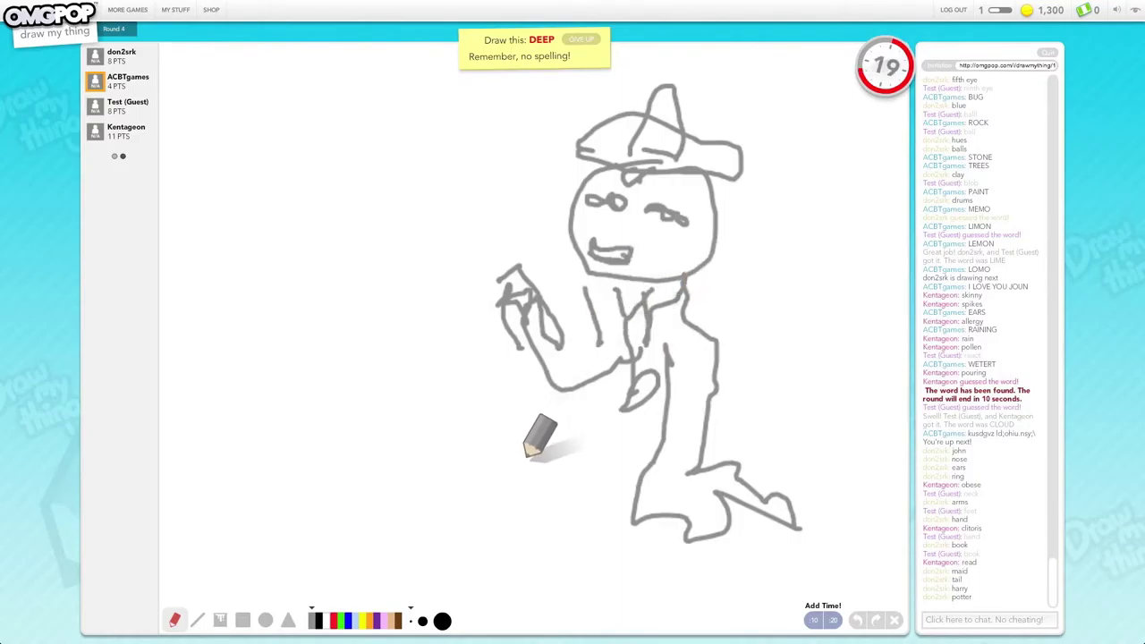
{"action": "mouse_move", "coordinate": [393, 451]}
{"action": "left_mouse_down"}
{"action": "mouse_move", "coordinate": [276, 384]}
{"action": "mouse_move", "coordinate": [313, 447]}
{"action": "mouse_move", "coordinate": [394, 456]}
{"action": "mouse_move", "coordinate": [474, 519]}
{"action": "mouse_move", "coordinate": [438, 543]}
{"action": "mouse_move", "coordinate": [490, 545]}
{"action": "mouse_move", "coordinate": [474, 514]}
{"action": "mouse_move", "coordinate": [385, 505]}
{"action": "mouse_move", "coordinate": [353, 483]}
{"action": "left_mouse_up"}
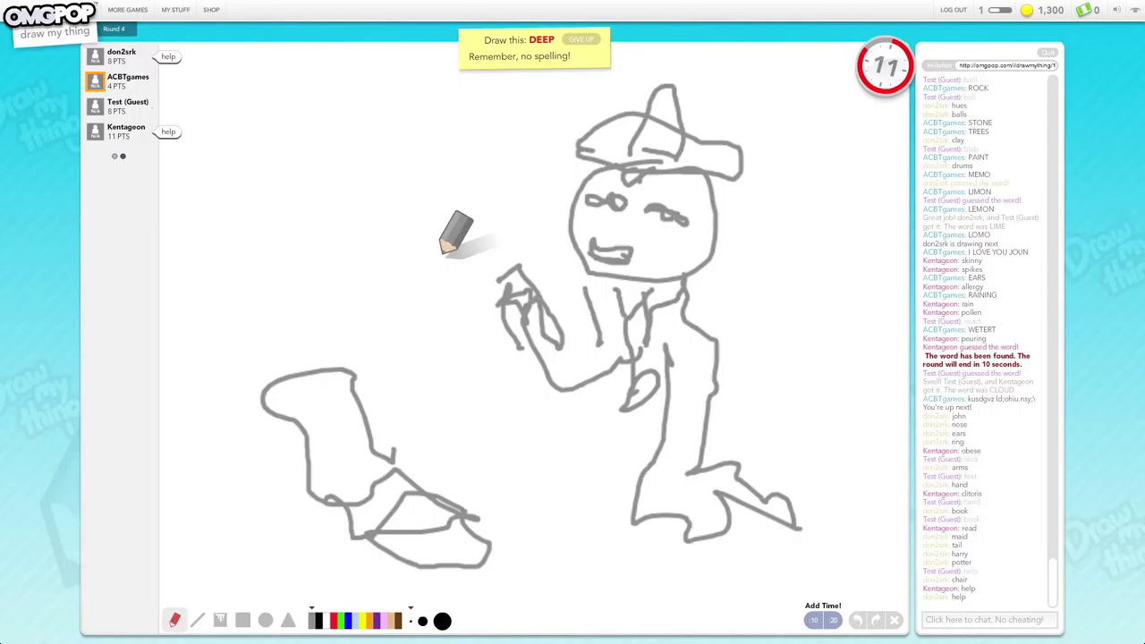
Step: Draw horizontal ground lines on both sides of the figure and slanted lines upper left
{"action": "left_click_drag", "start_coordinate": [208, 301], "coordinate": [501, 286]}
{"action": "mouse_move", "coordinate": [721, 300]}
{"action": "left_mouse_down"}
{"action": "mouse_move", "coordinate": [831, 291]}
{"action": "mouse_move", "coordinate": [903, 268]}
{"action": "left_mouse_up"}
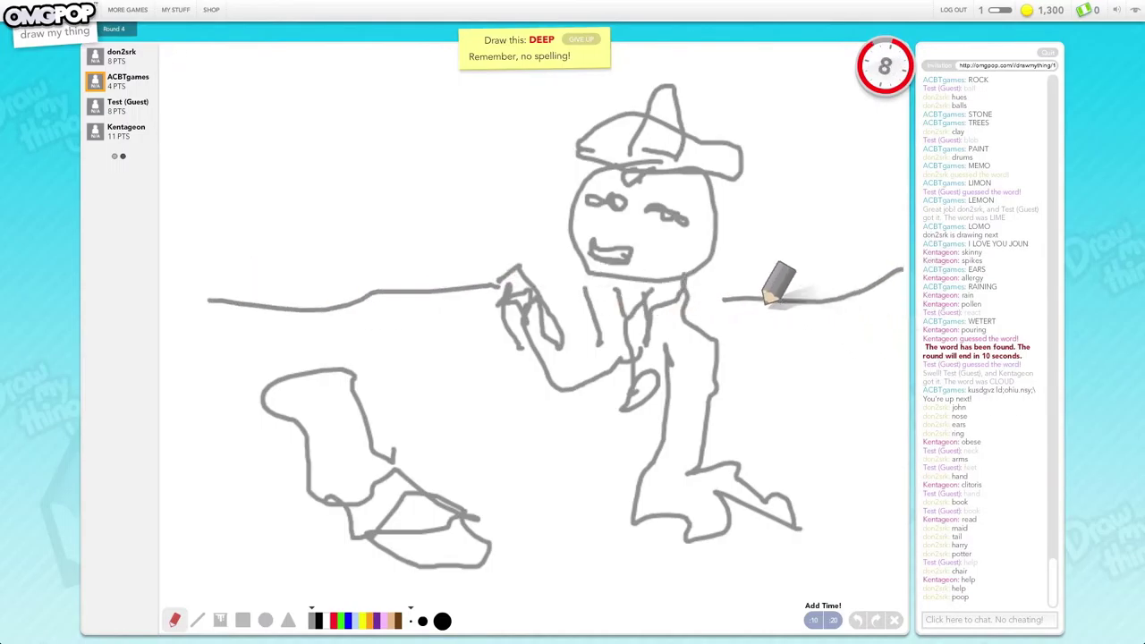
{"action": "left_click_drag", "start_coordinate": [338, 268], "coordinate": [268, 53]}
{"action": "left_click_drag", "start_coordinate": [398, 170], "coordinate": [483, 40]}
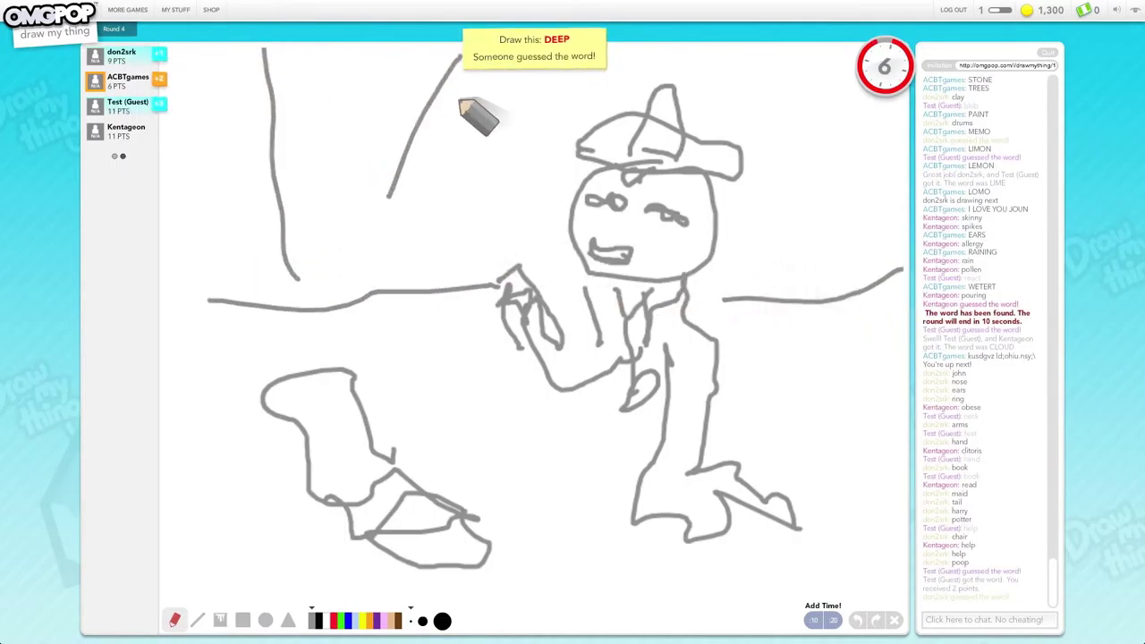